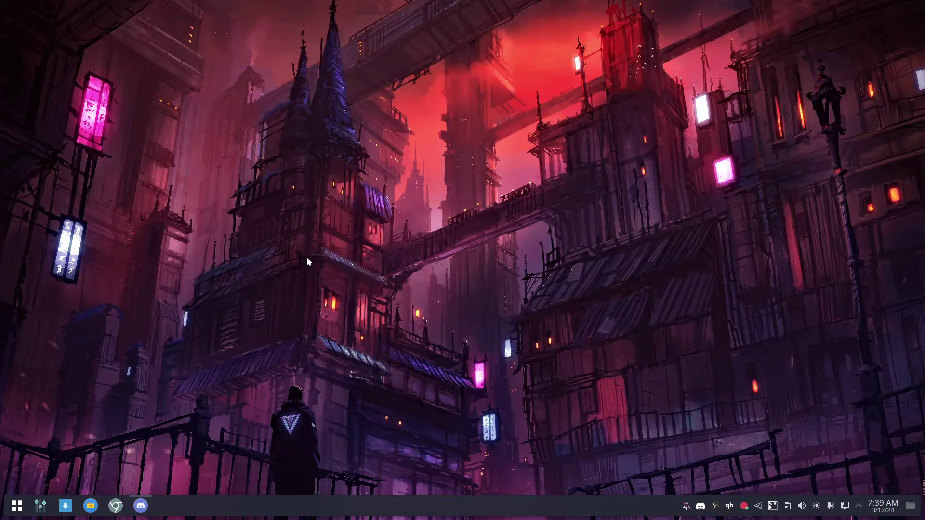
In Konsole, run 'iso' and 'update' to confirm the ArcoLinux release and no pending updates, then close it.
{"action": "key", "text": "ctrl+alt+t"}
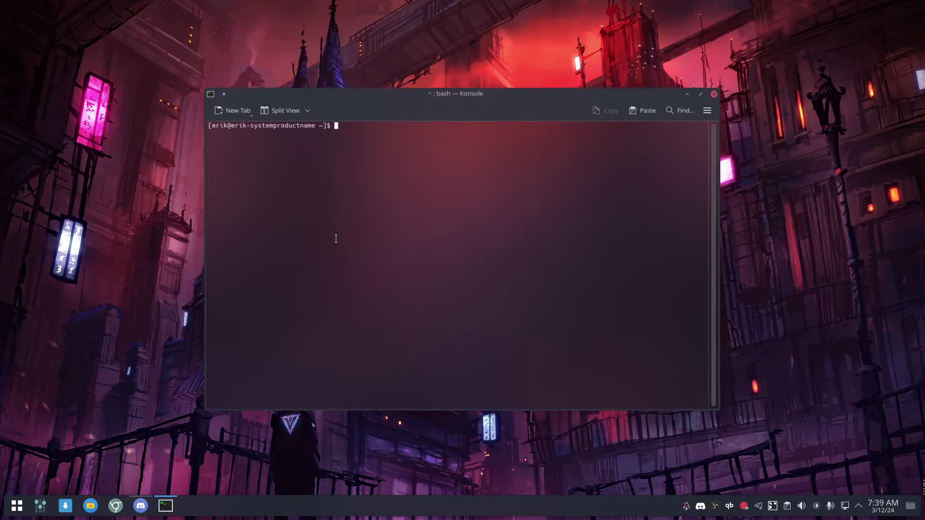
{"action": "type", "text": "tiso"}
{"action": "key", "text": "Return"}
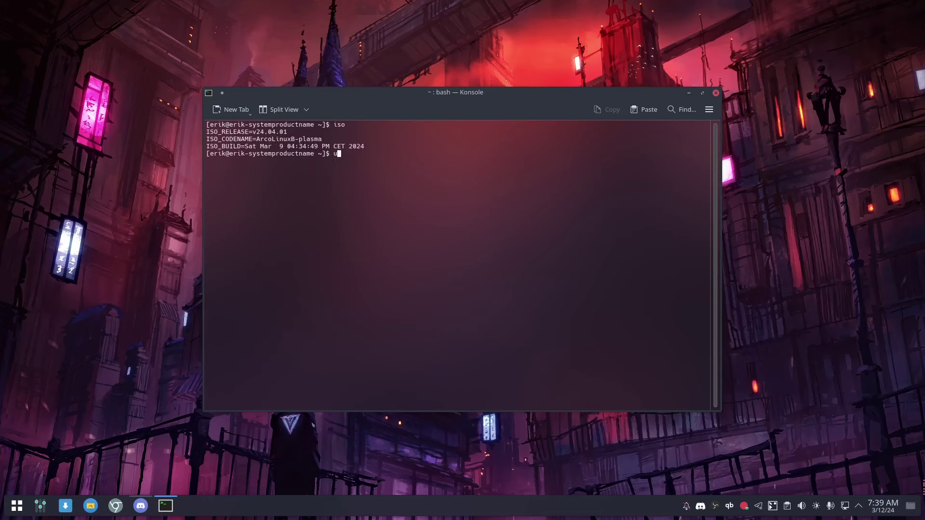
{"action": "type", "text": "update"}
{"action": "key", "text": "Return"}
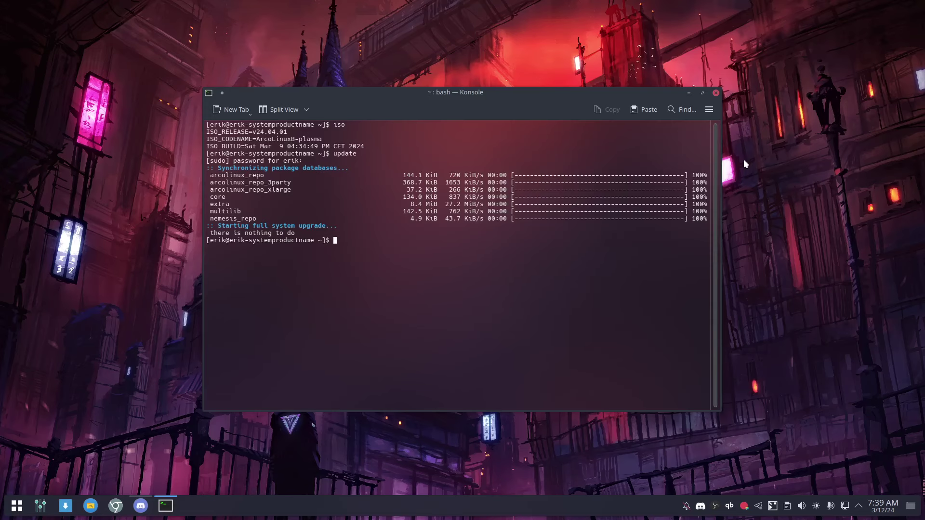
{"action": "left_click", "coordinate": [717, 94]}
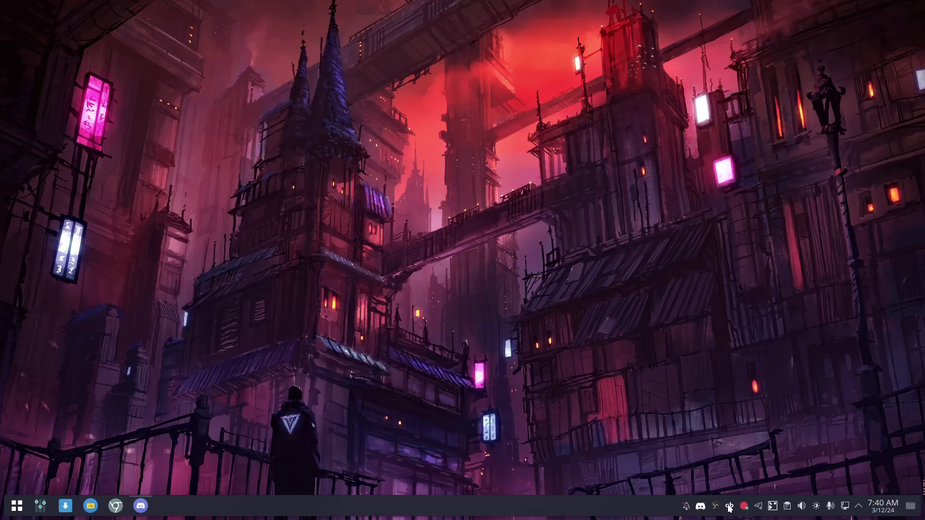
{"action": "mouse_move", "coordinate": [730, 506]}
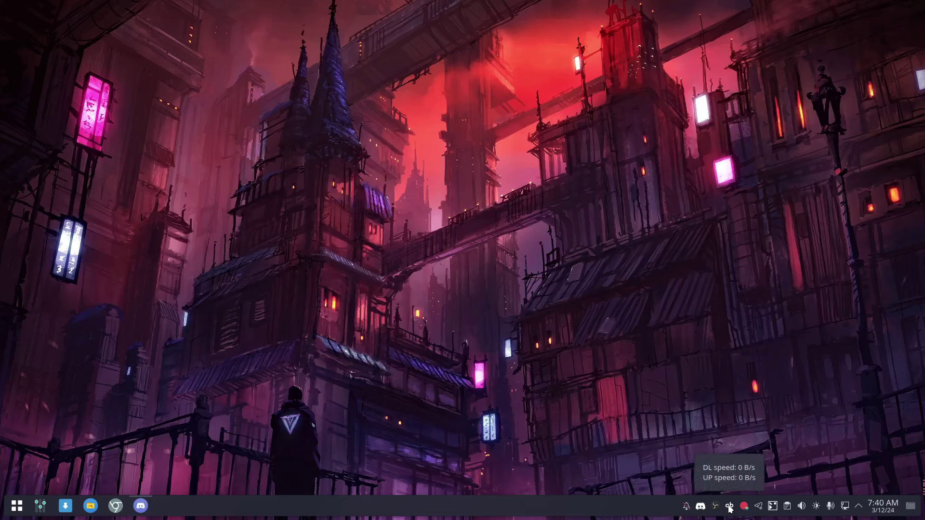
Exit qBittorrent from its tray icon and relaunch it by searching 'qb' in the launcher.
{"action": "right_click", "coordinate": [729, 506]}
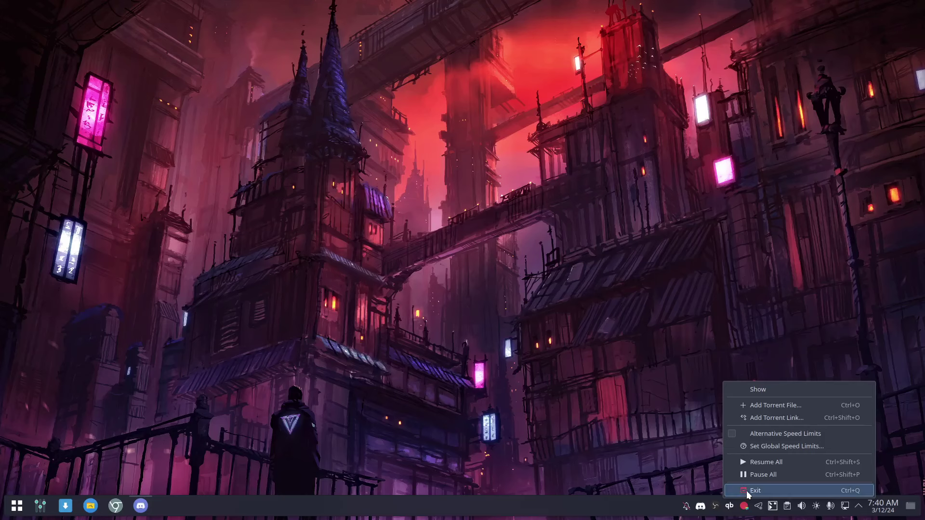
{"action": "left_click", "coordinate": [746, 491]}
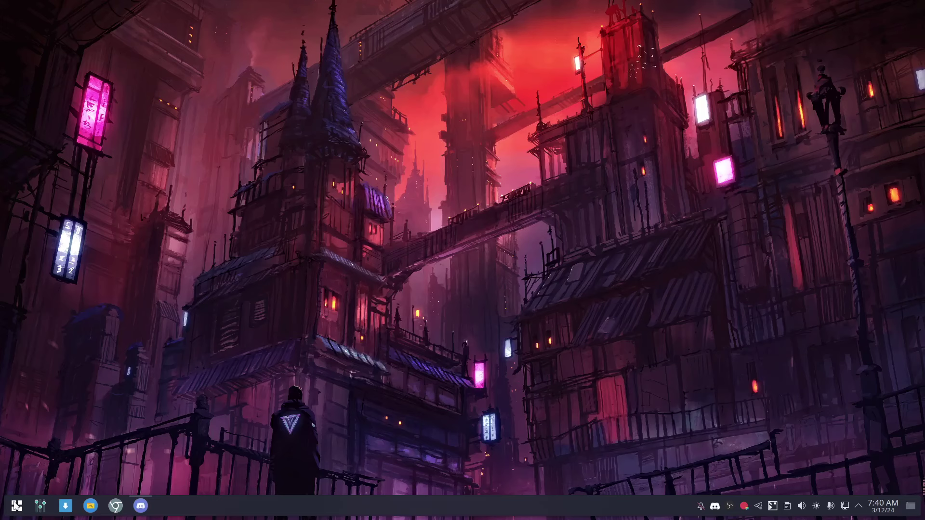
{"action": "left_click", "coordinate": [17, 505]}
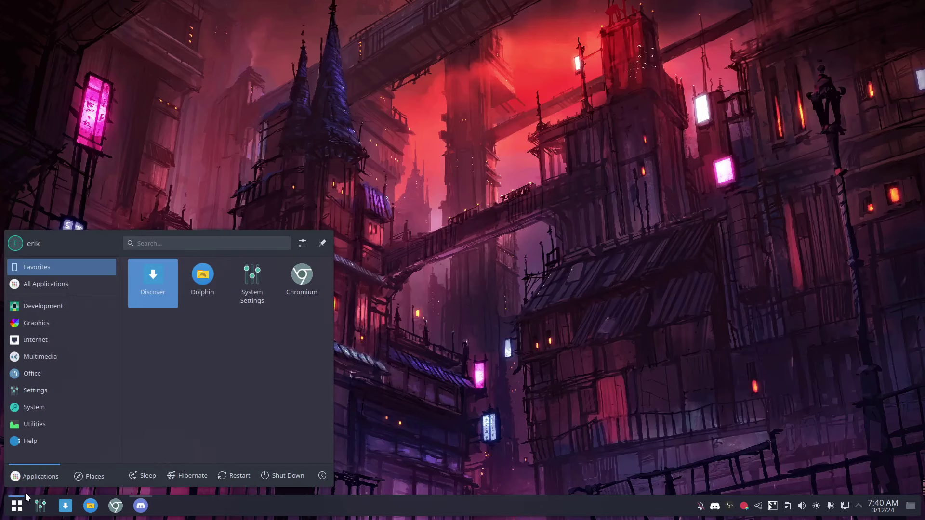
{"action": "type", "text": "qb"}
{"action": "key", "text": "Return"}
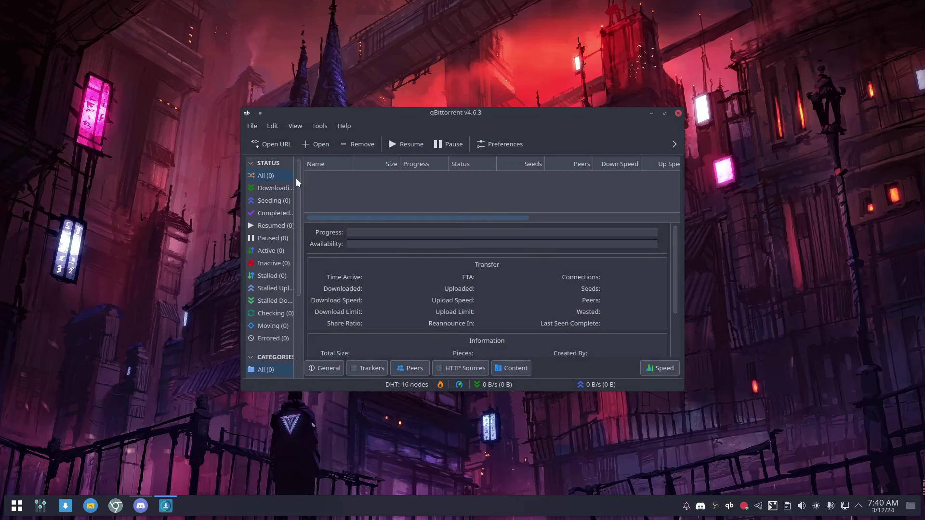
{"action": "left_click", "coordinate": [319, 126]}
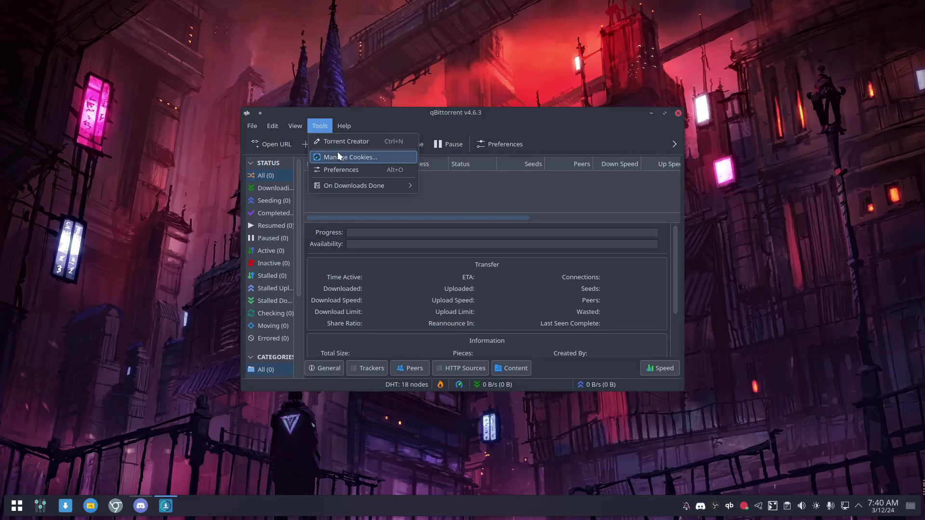
Confirm 'Use icons from system theme' is checked under Behavior in Tools > Preferences, then close Preferences.
{"action": "left_click", "coordinate": [347, 170]}
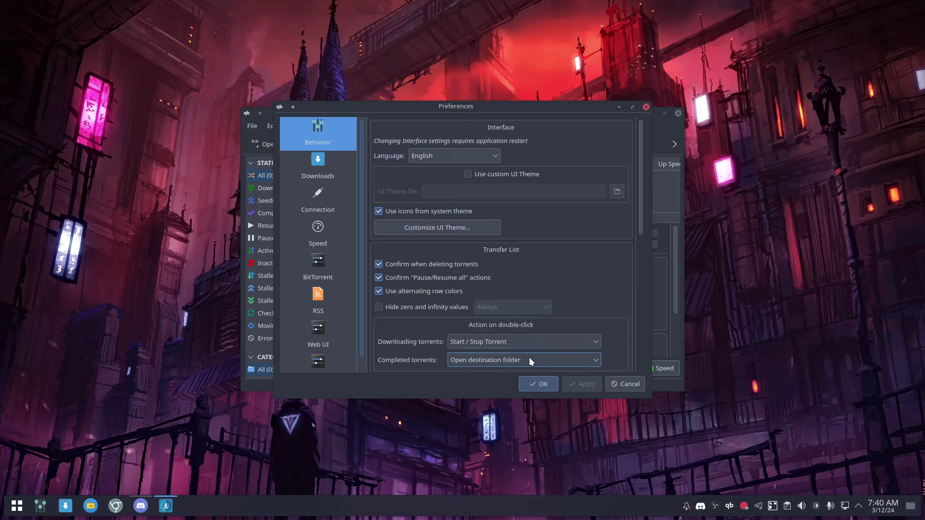
{"action": "left_click", "coordinate": [624, 384]}
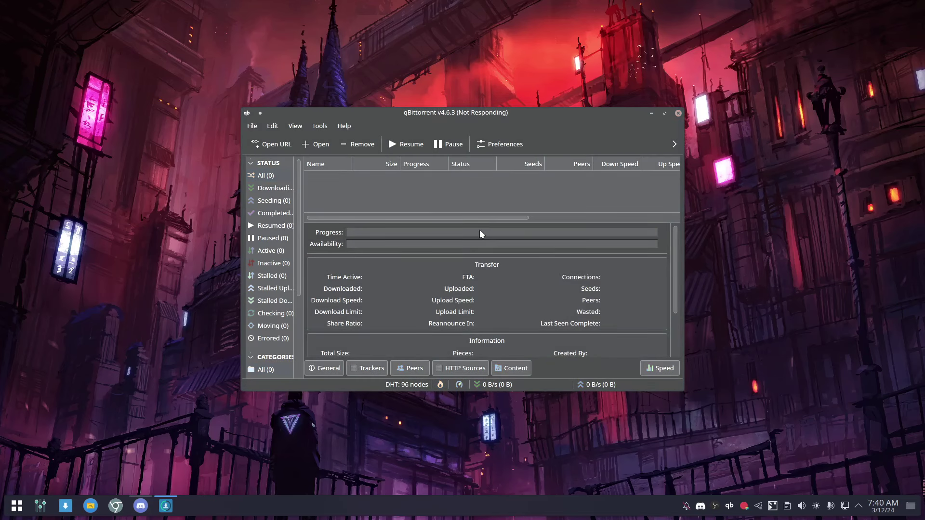
Exit qBittorrent completely from its tray icon's right-click menu.
{"action": "right_click", "coordinate": [731, 507]}
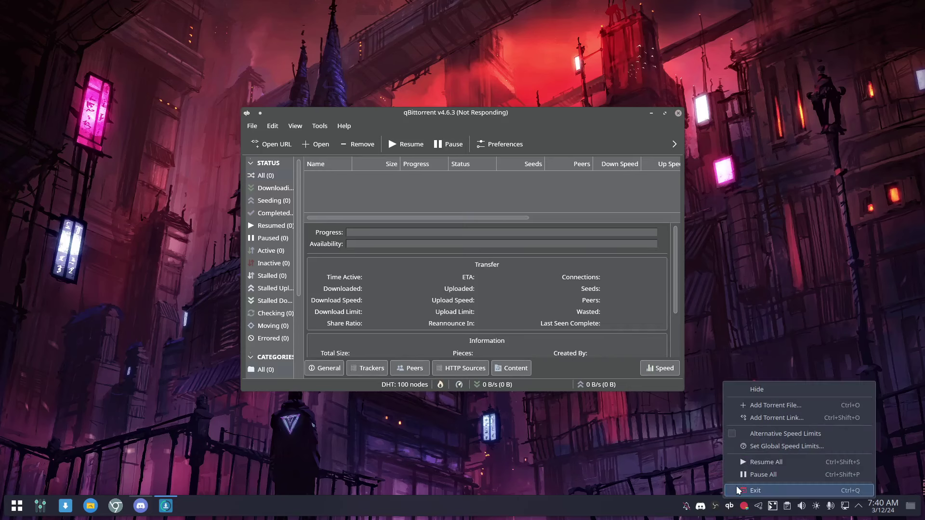
{"action": "left_click", "coordinate": [751, 491]}
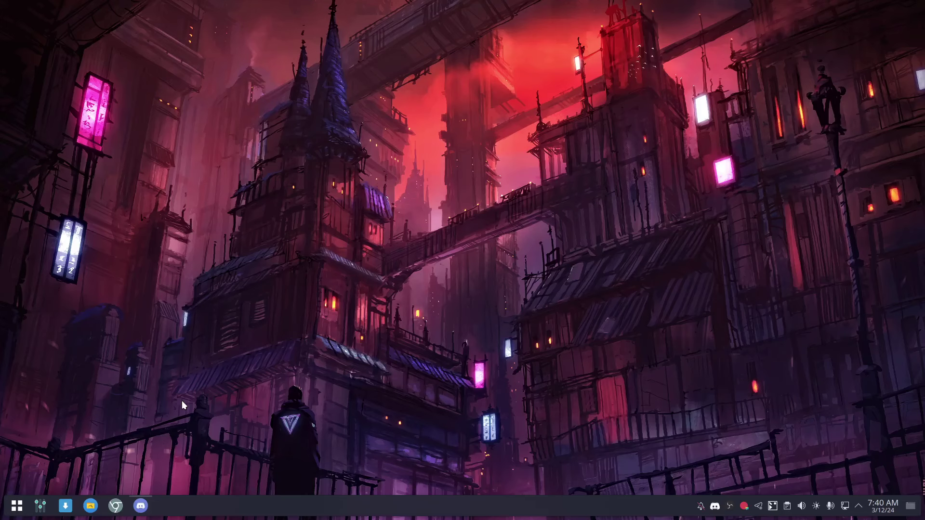
Relaunch qBittorrent by searching 'qbi' in the application launcher.
{"action": "left_click", "coordinate": [17, 505]}
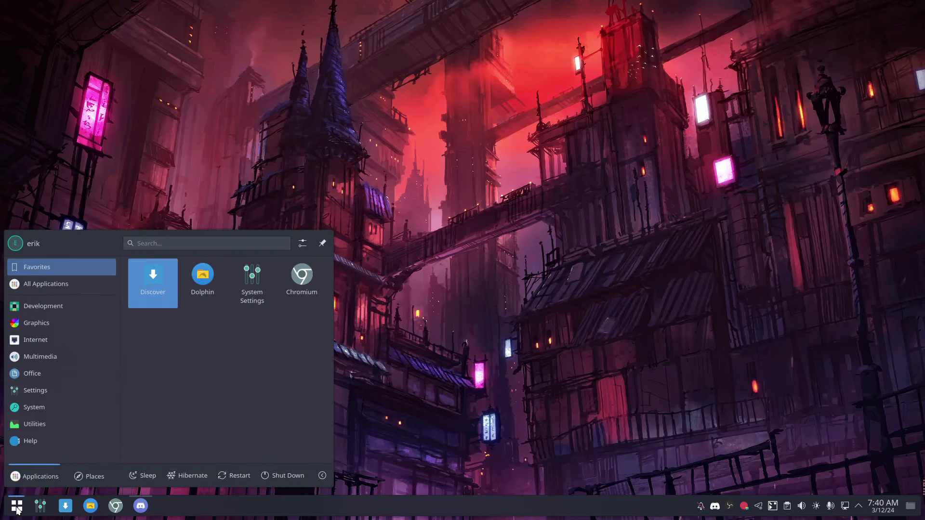
{"action": "type", "text": "qbi"}
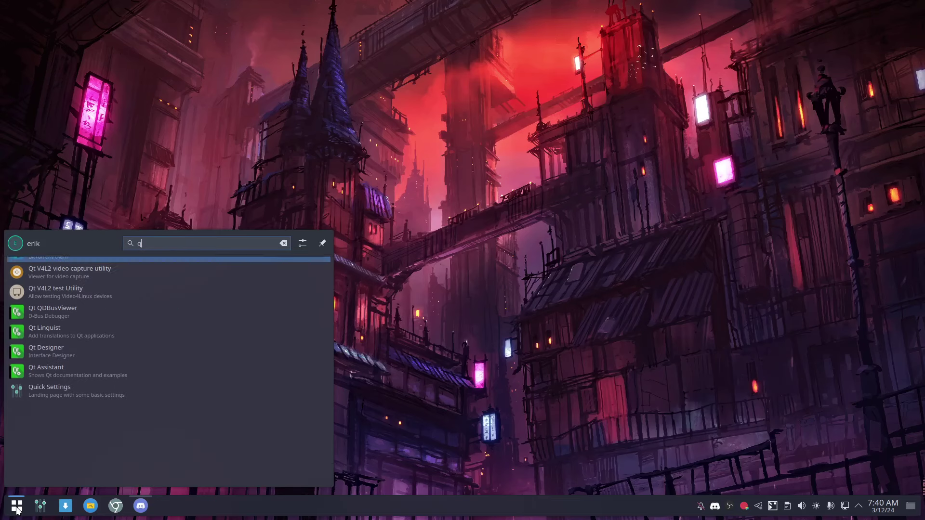
{"action": "key", "text": "Return"}
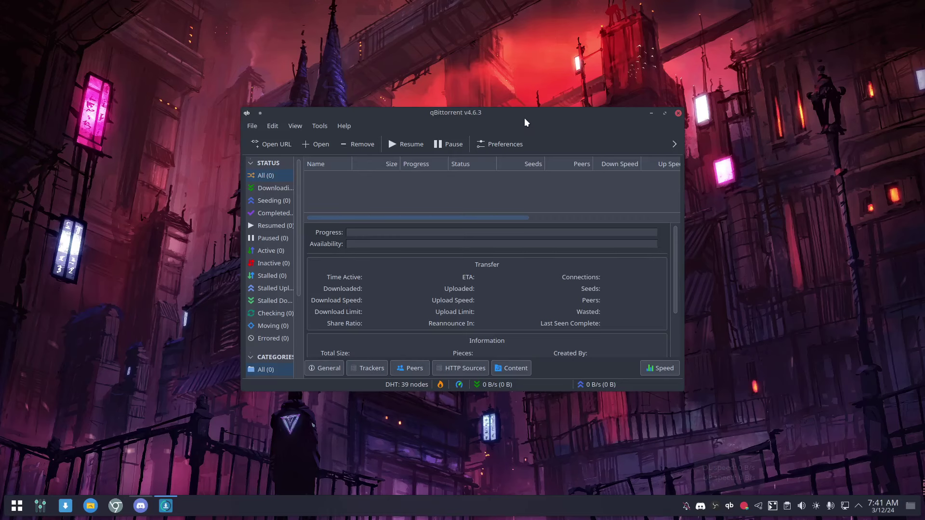
Nudge the qBittorrent main window slightly left and down, then right-click the taskbar tray area.
{"action": "left_click_drag", "start_coordinate": [524, 118], "coordinate": [506, 135]}
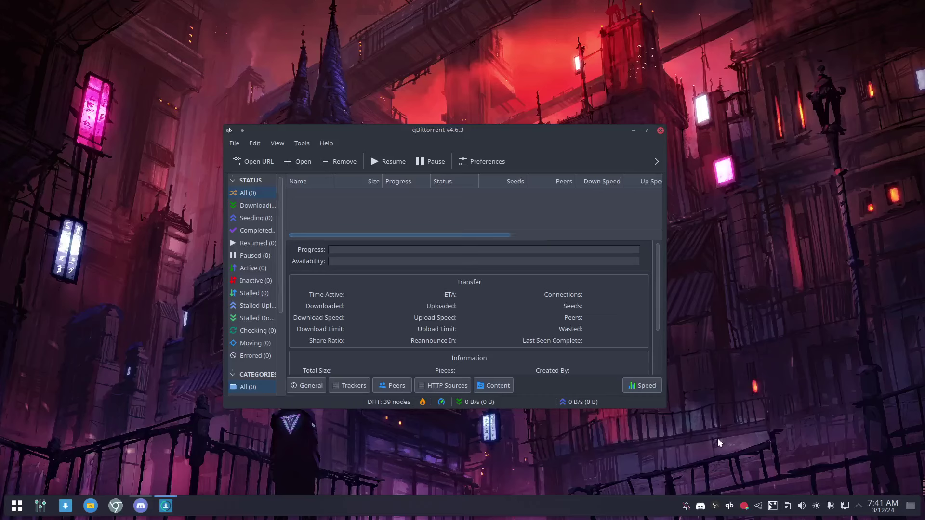
{"action": "right_click", "coordinate": [715, 507]}
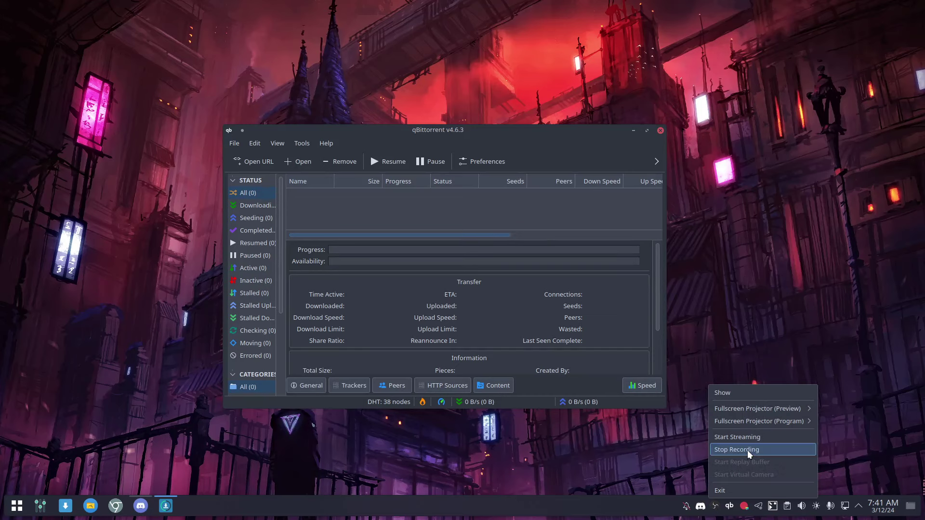